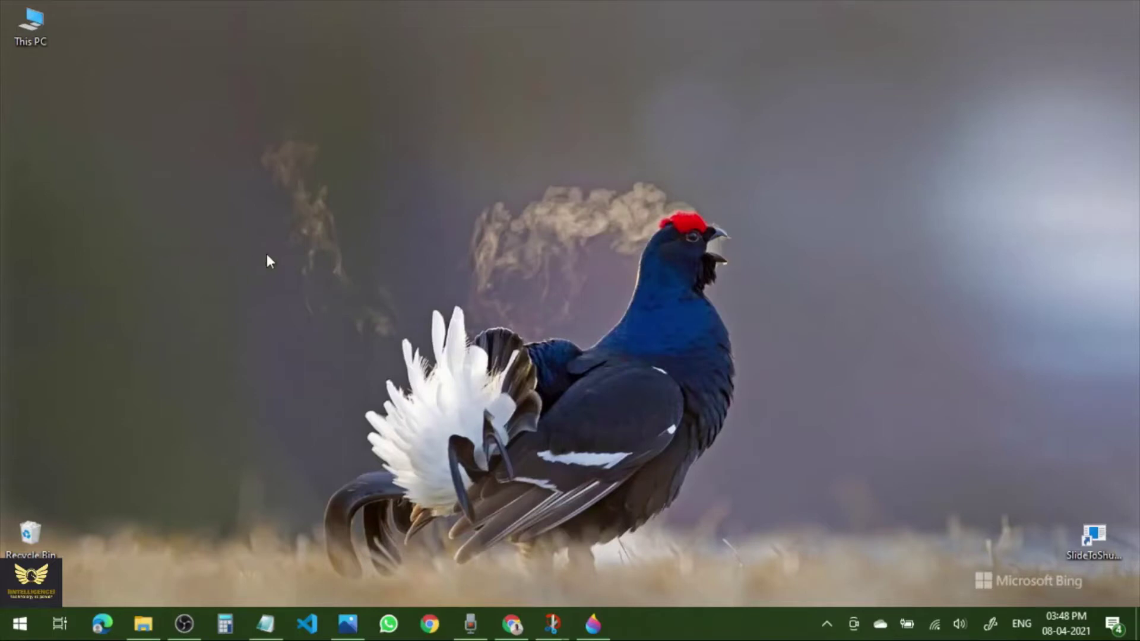
Step: Delete the three 'How to Change the Theme in Google Chrome' files (video, voice, combined) from Online Videos
click(143, 624)
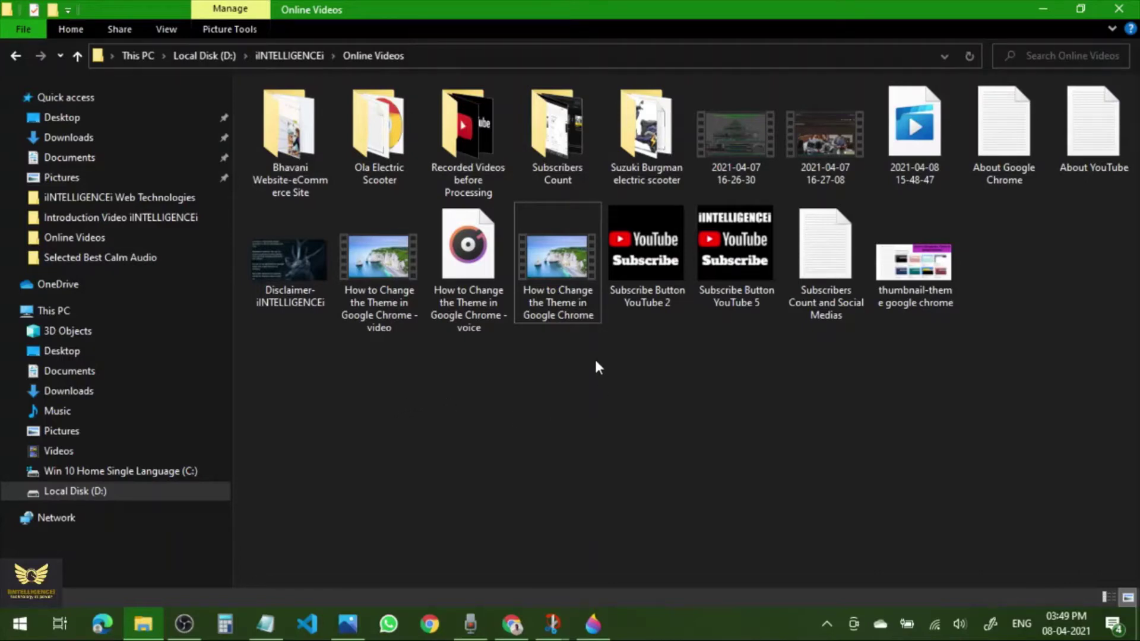
drag(591, 373, 375, 211)
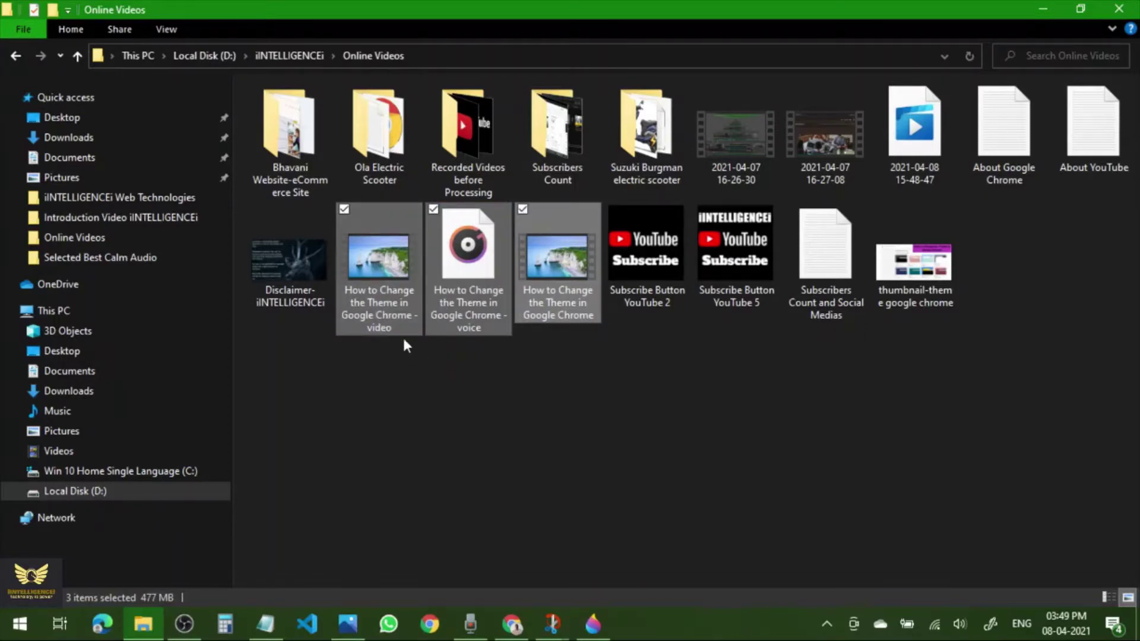
double_click(398, 293)
right_click(397, 292)
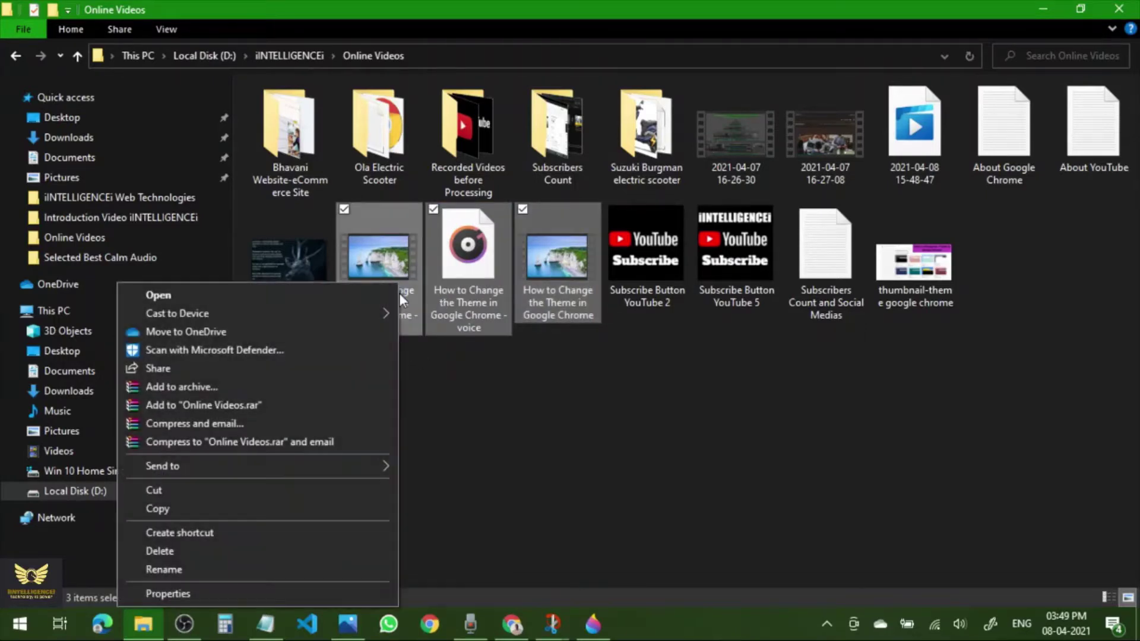
click(181, 549)
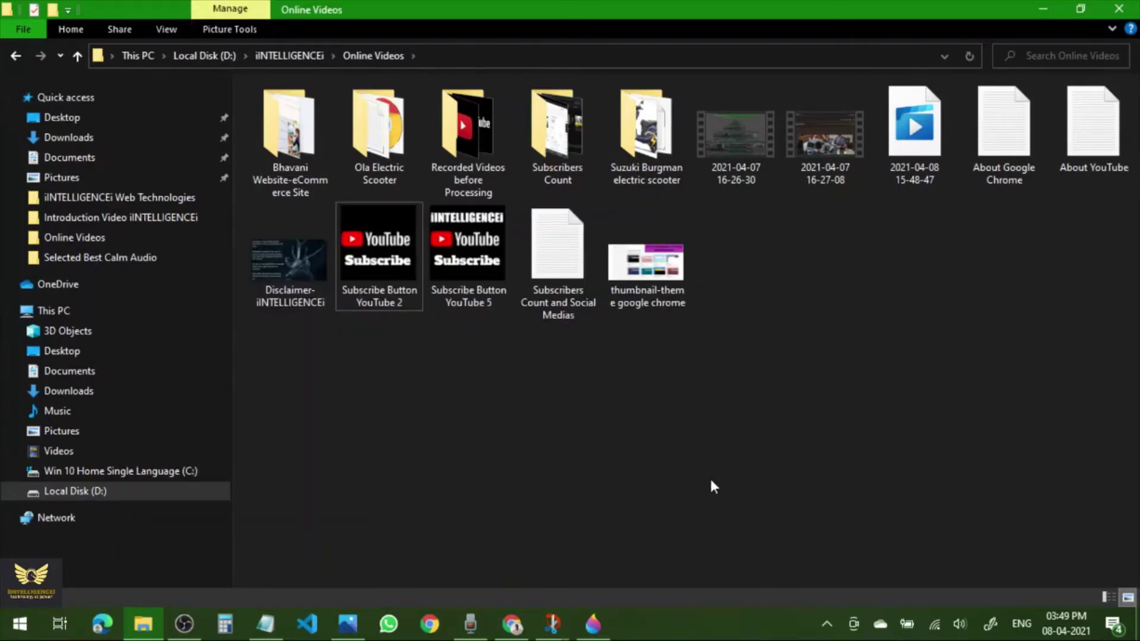
Step: Minimize the Online Videos window, refresh the desktop three times, then restore and minimize it again
click(1039, 6)
right_click(367, 140)
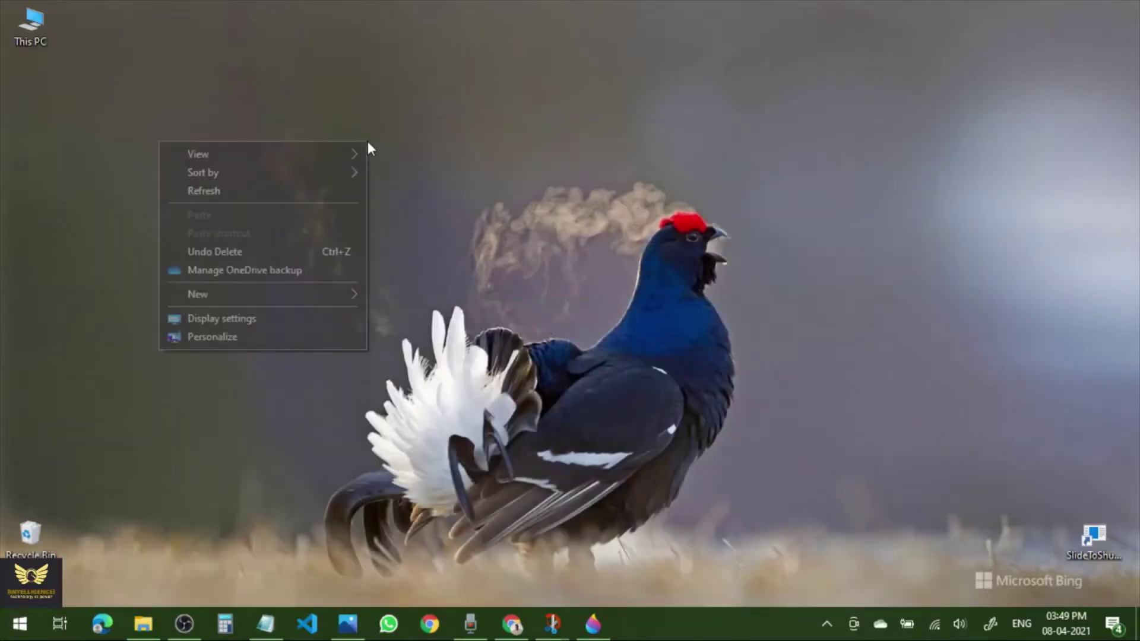
click(229, 190)
right_click(457, 170)
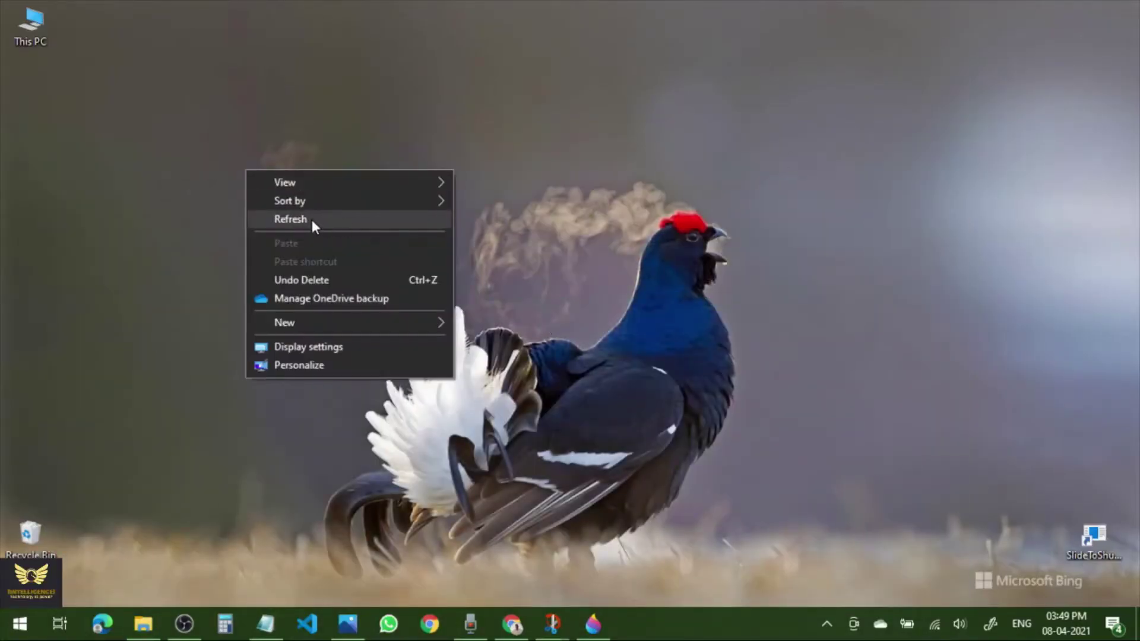
click(313, 218)
right_click(432, 182)
click(323, 225)
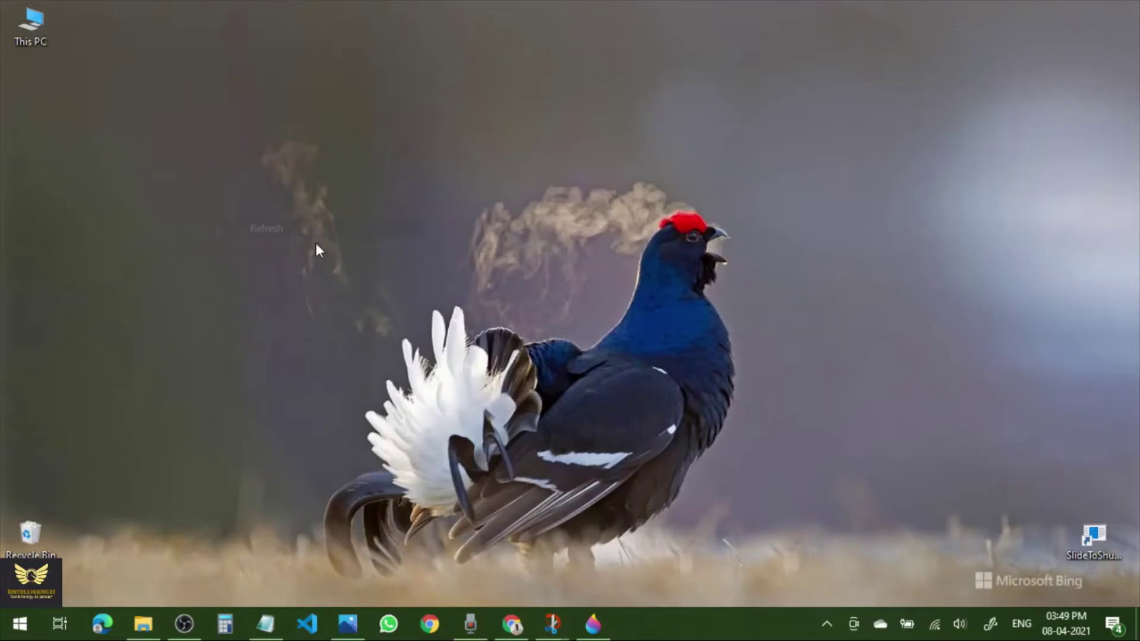
click(145, 624)
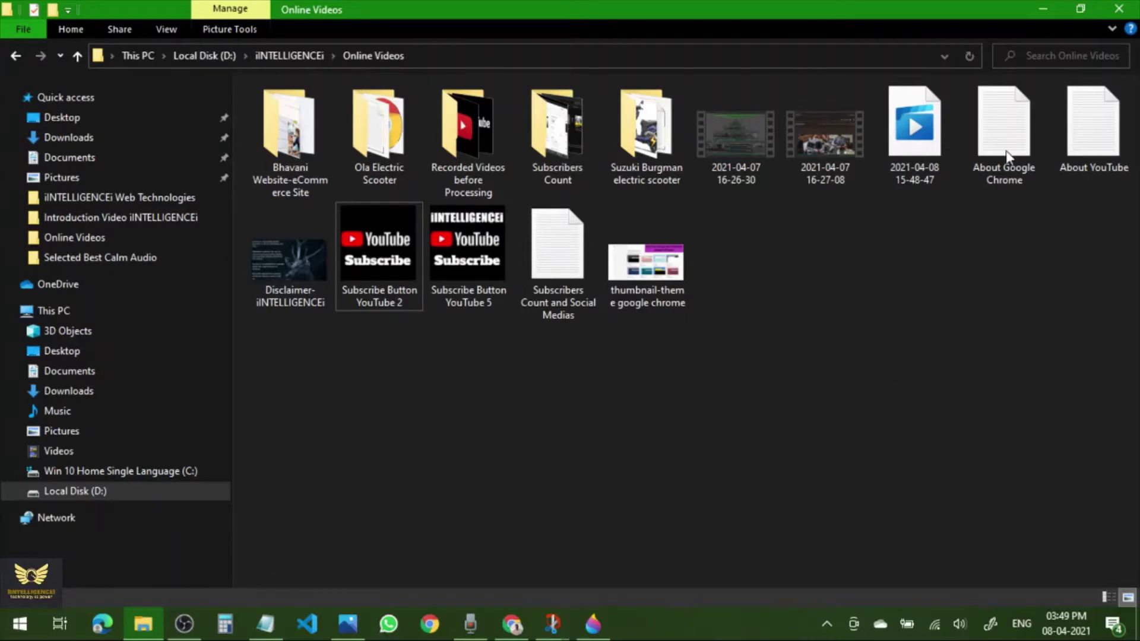
click(1041, 4)
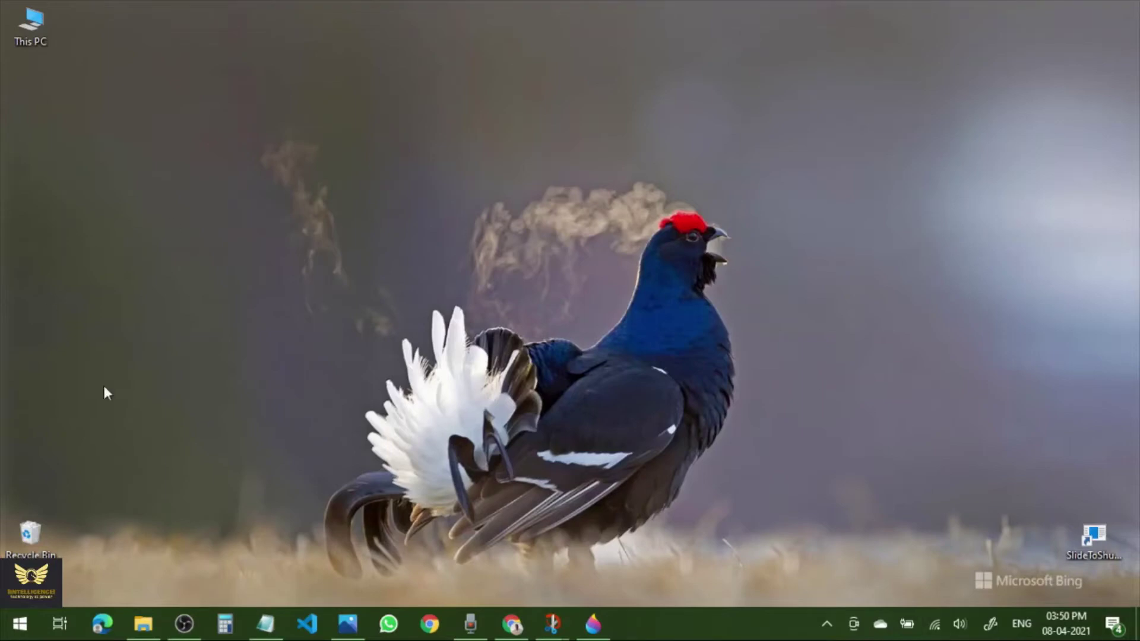
Step: Open the Recycle Bin and select the three deleted 'How to Change the Theme in Google Chrome' files
double_click(26, 540)
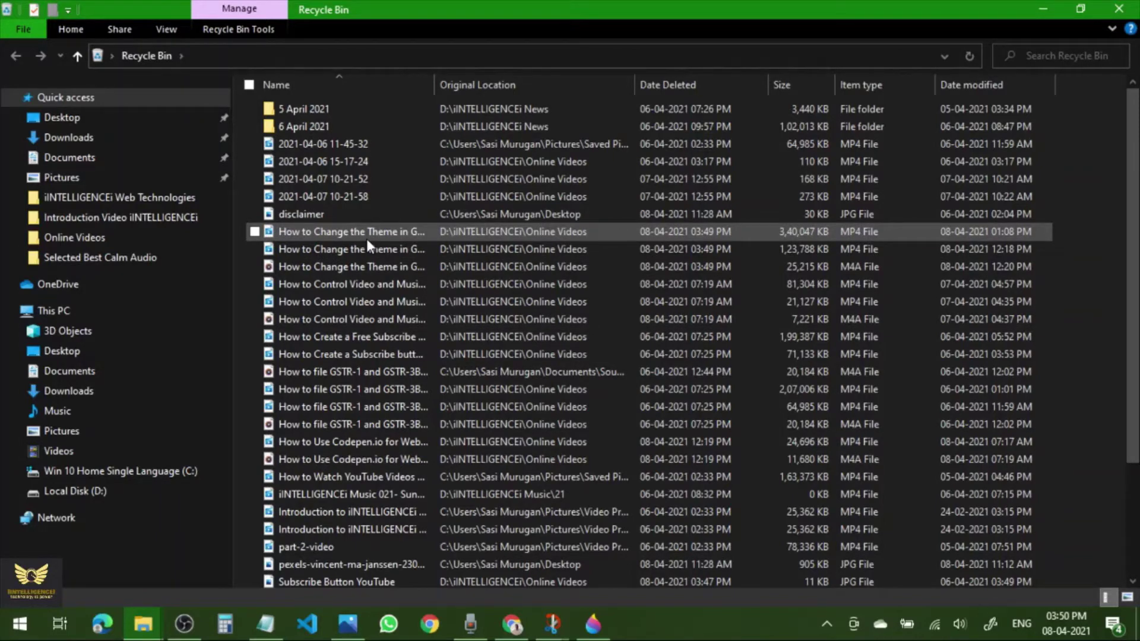
scroll(400, 334, down, 3)
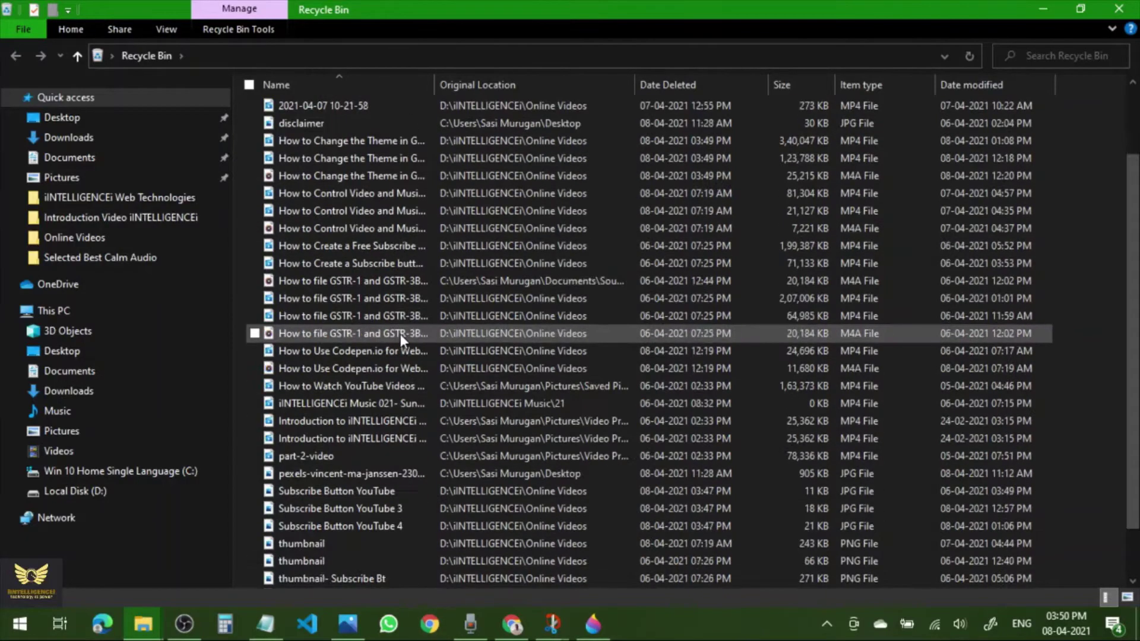
scroll(415, 426, up, 3)
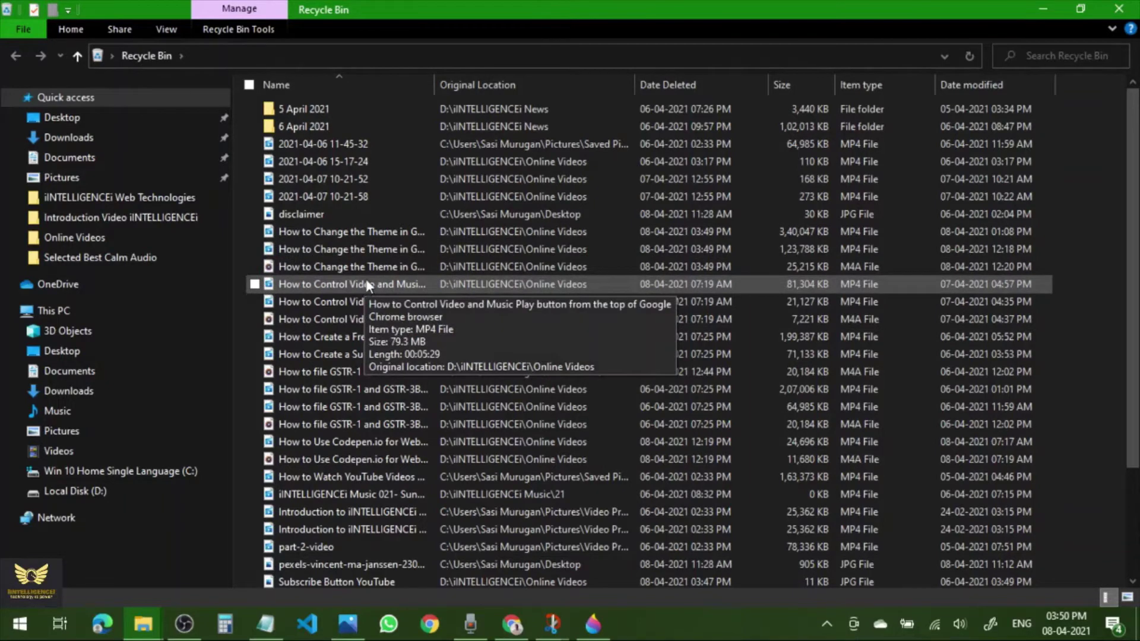
click(387, 234)
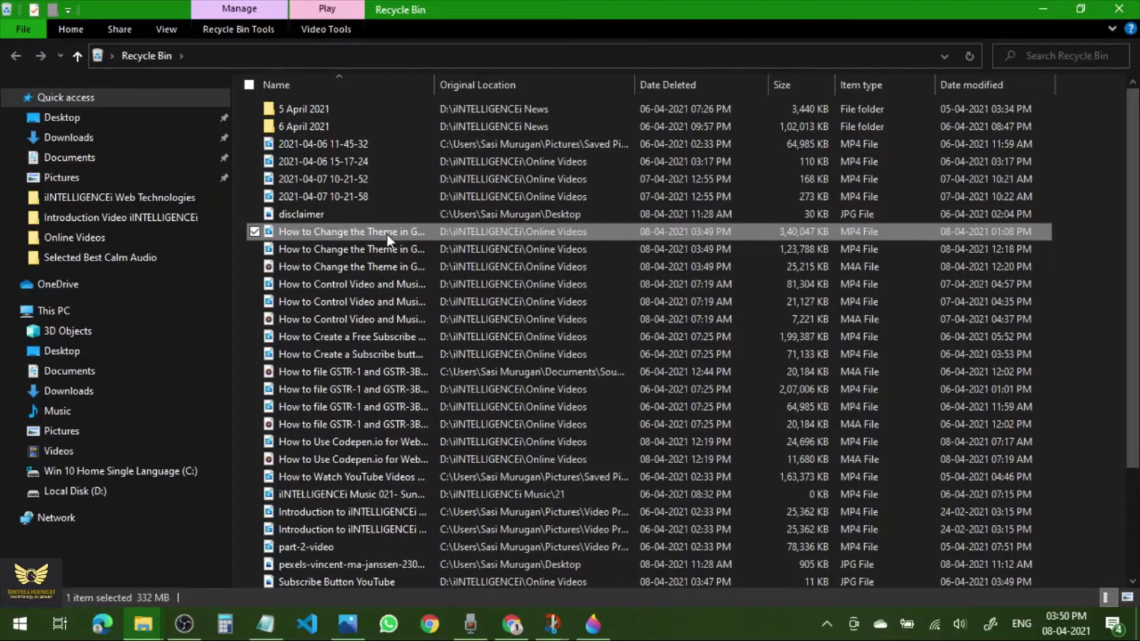
ctrl+click(351, 251)
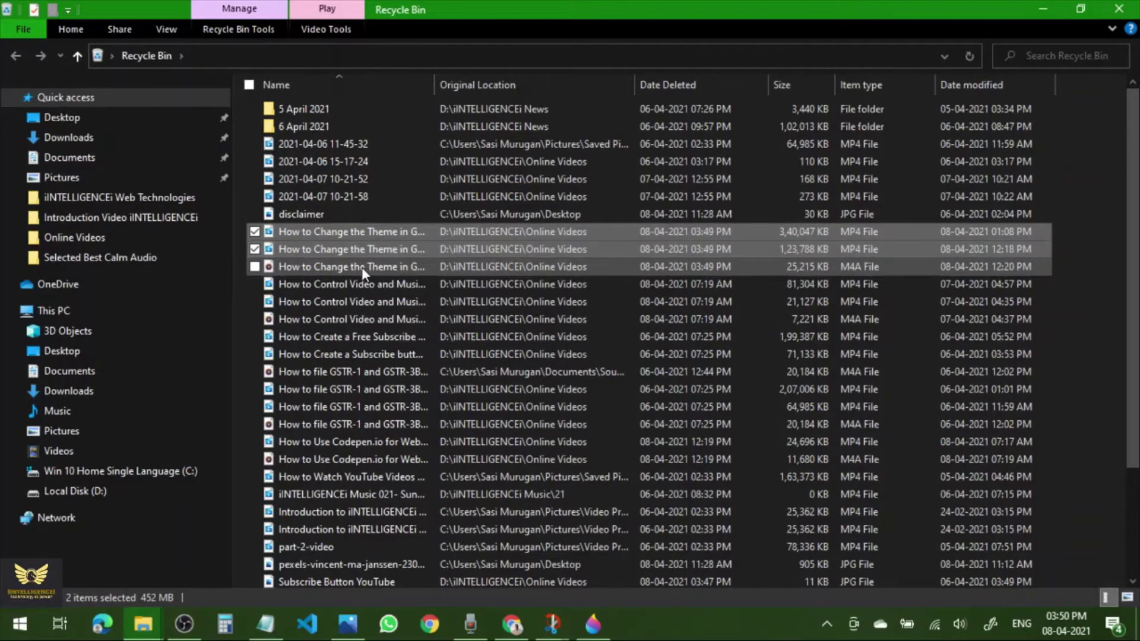
ctrl+click(361, 267)
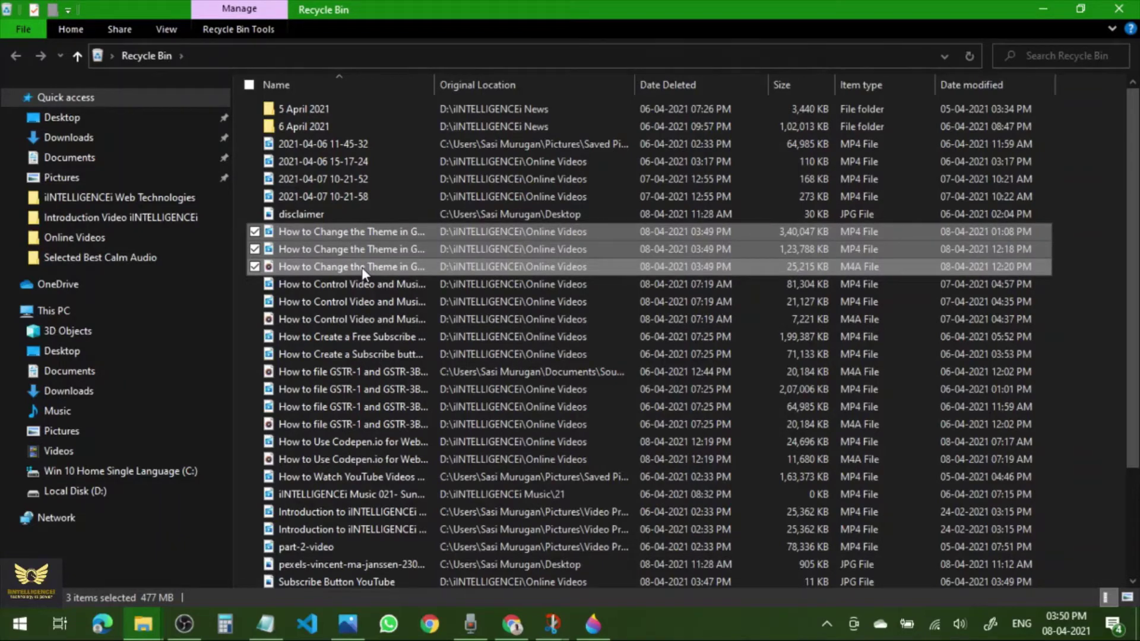
Step: Restore the three selected Theme files to Online Videos and close the Recycle Bin window
right_click(351, 230)
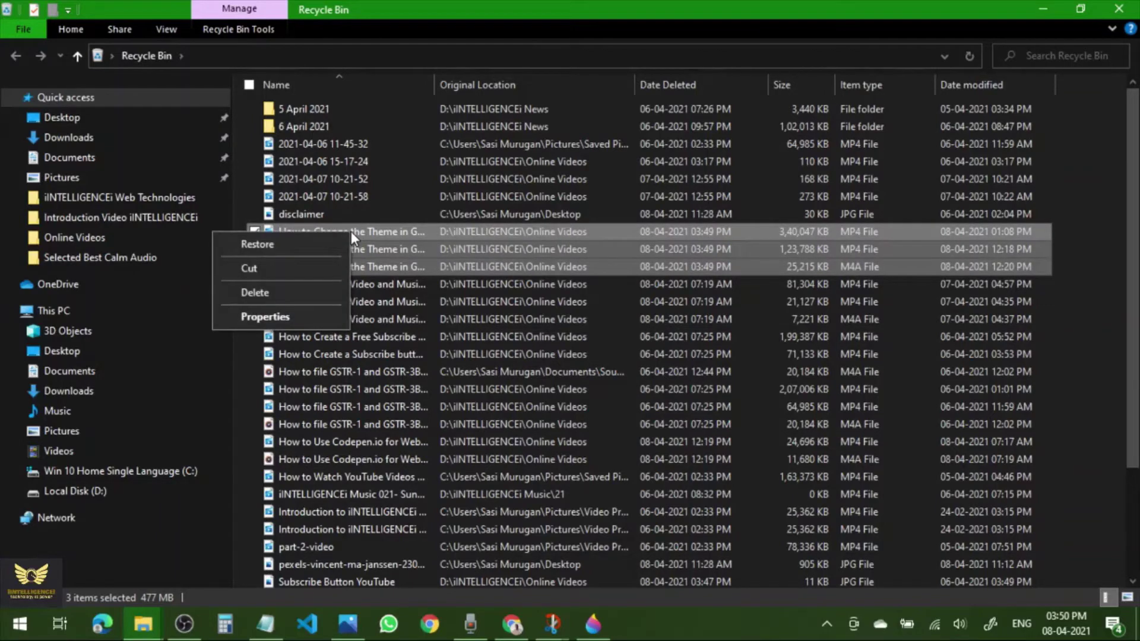
click(262, 247)
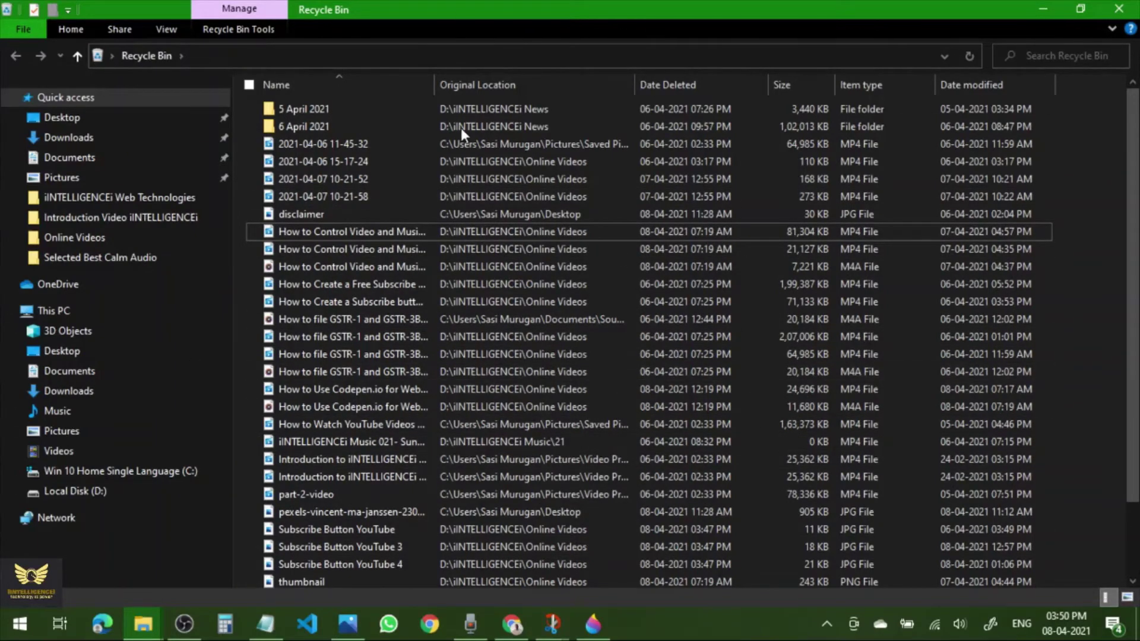
click(1119, 8)
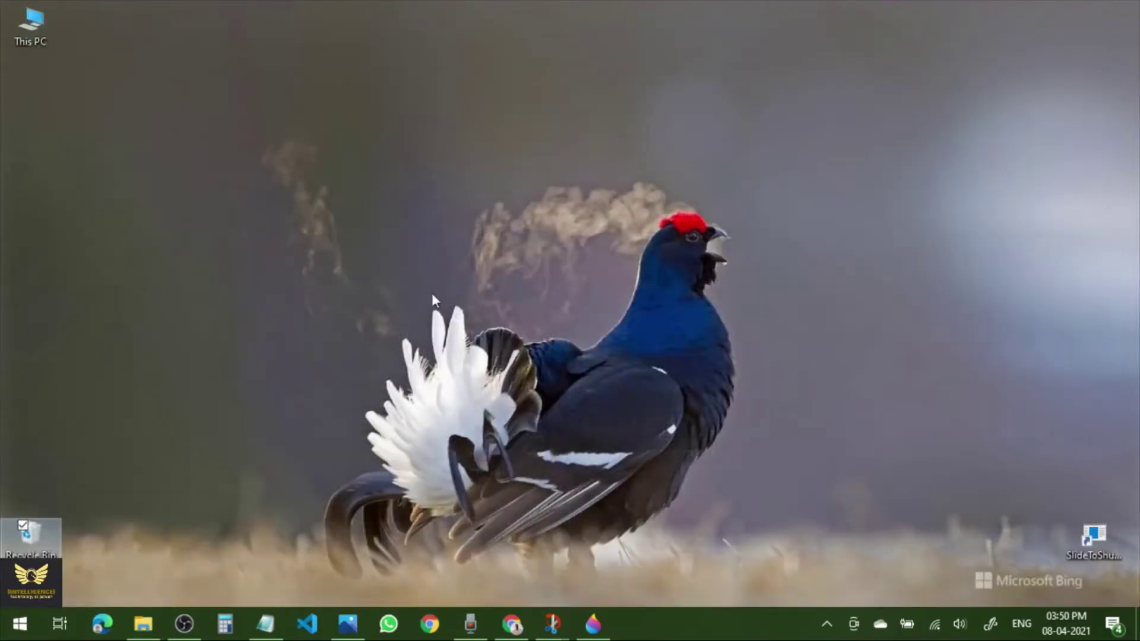
click(295, 321)
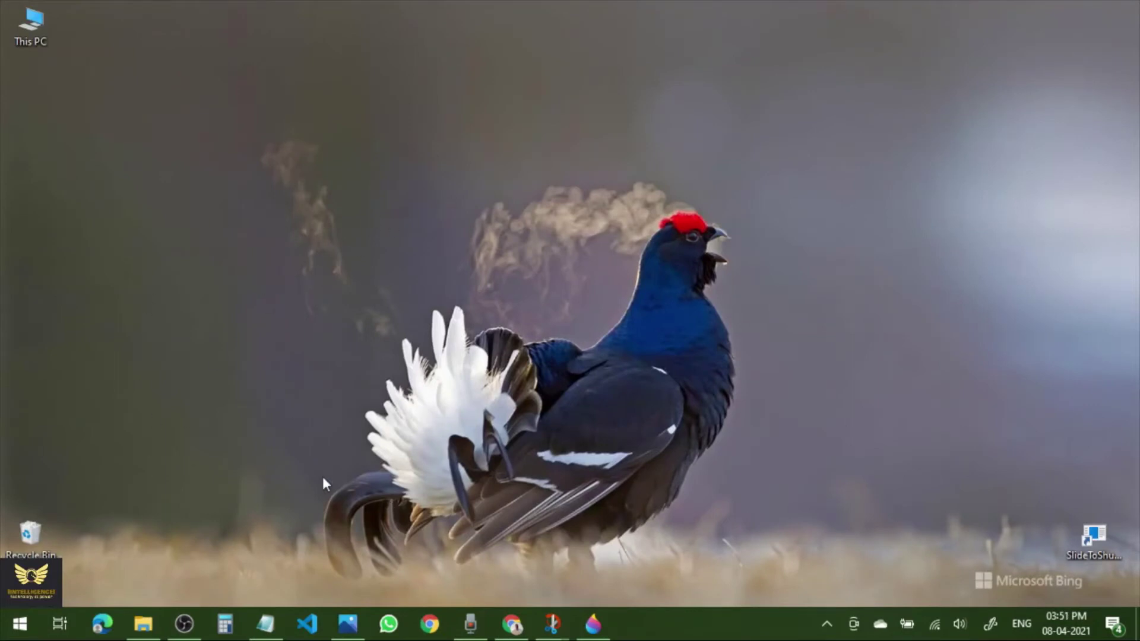
Step: Bring back the Online Videos window and refresh its contents
click(143, 624)
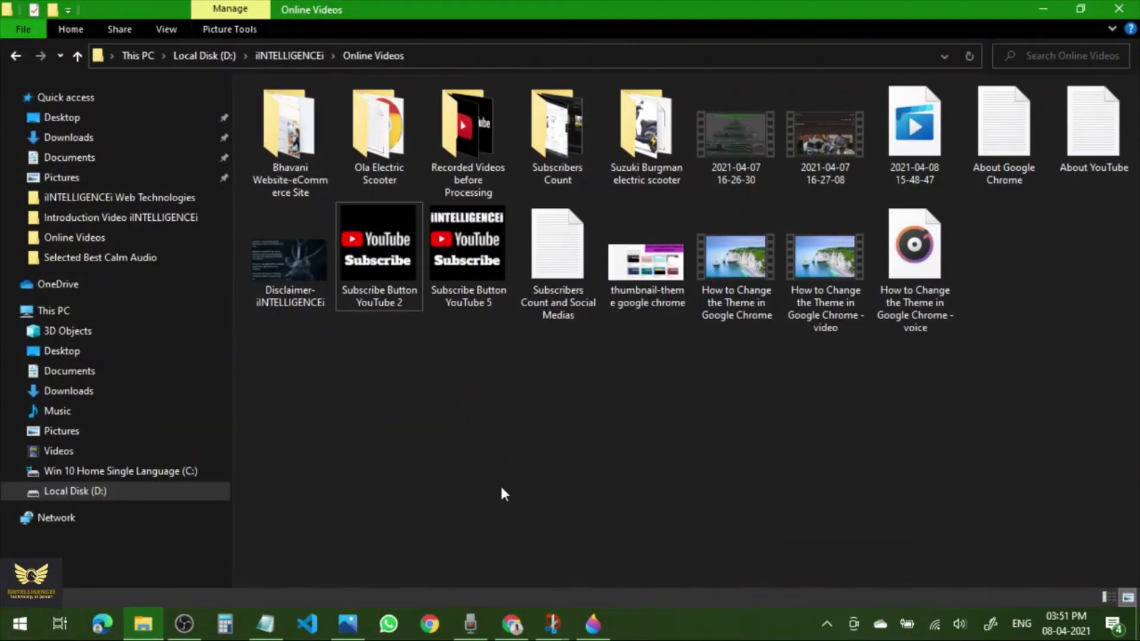
right_click(589, 483)
click(460, 318)
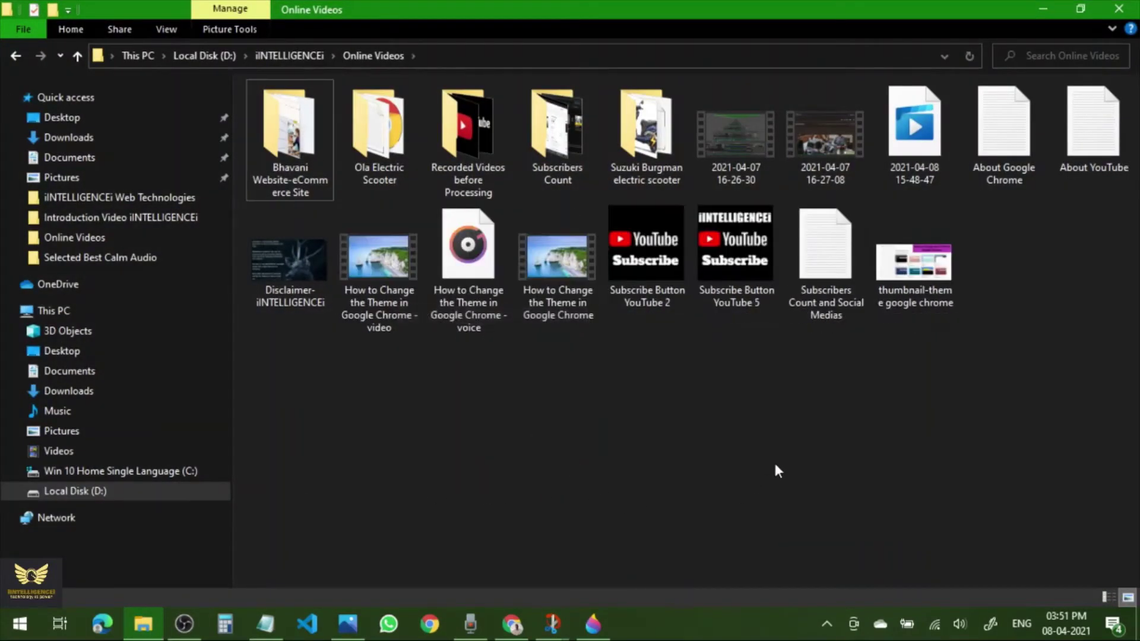
Step: Check the three restored Theme files (video, voice, combined), then minimize the window
click(401, 293)
click(472, 283)
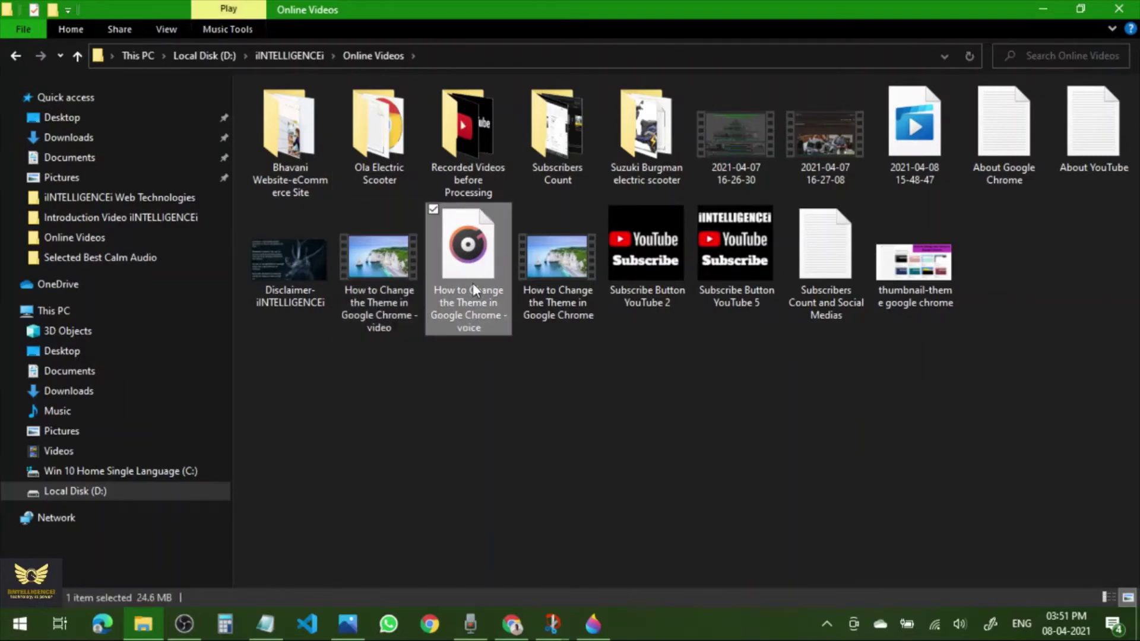
click(556, 280)
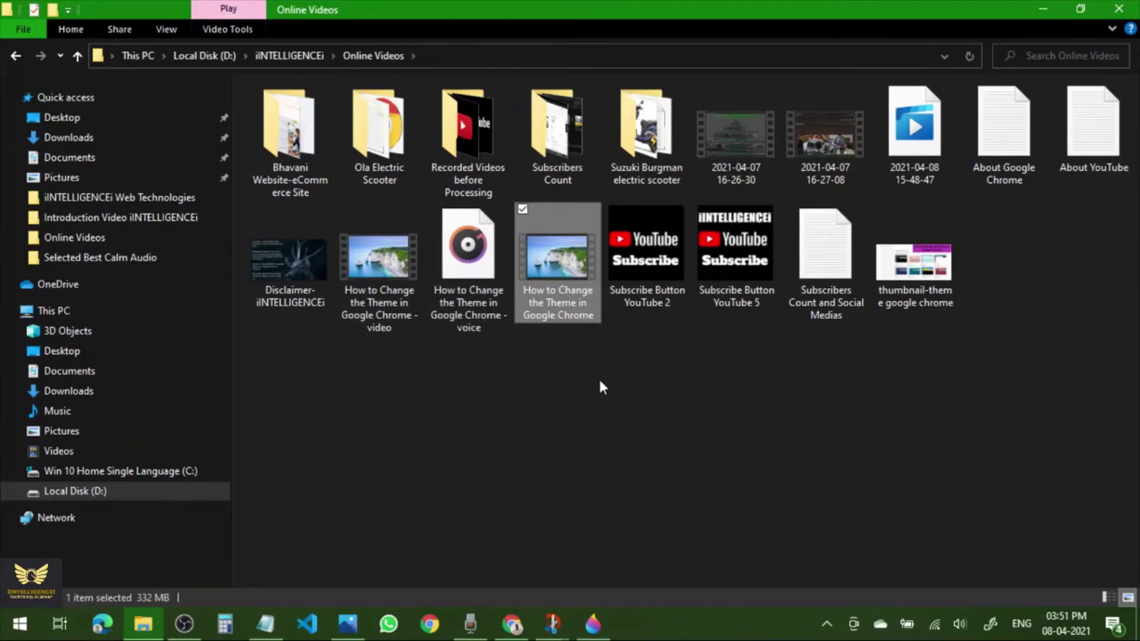
click(557, 456)
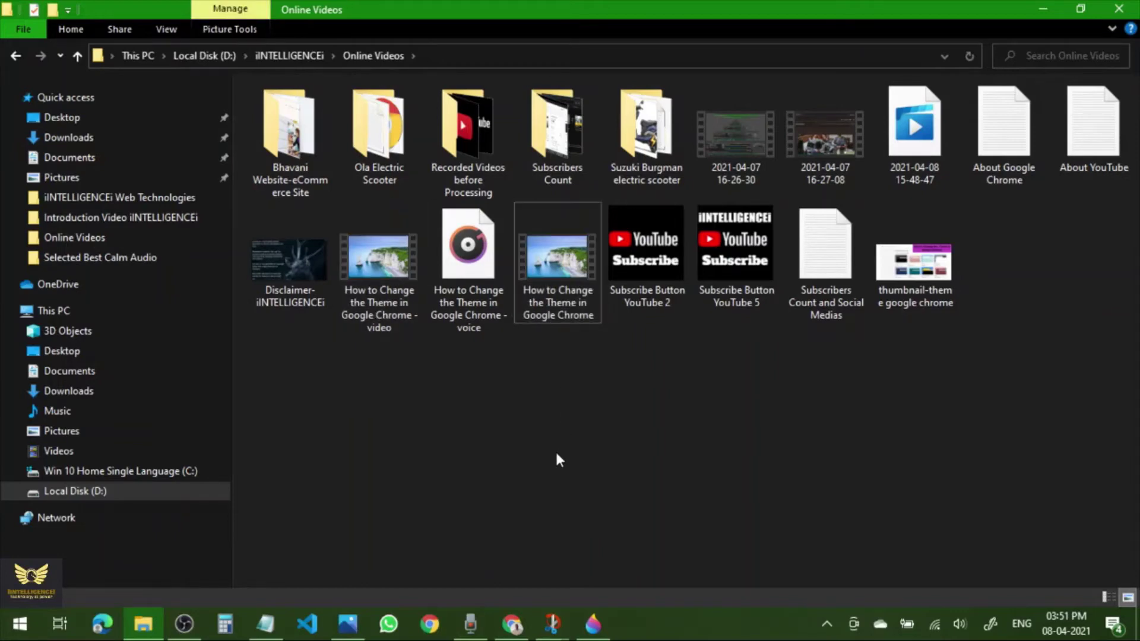
click(1044, 9)
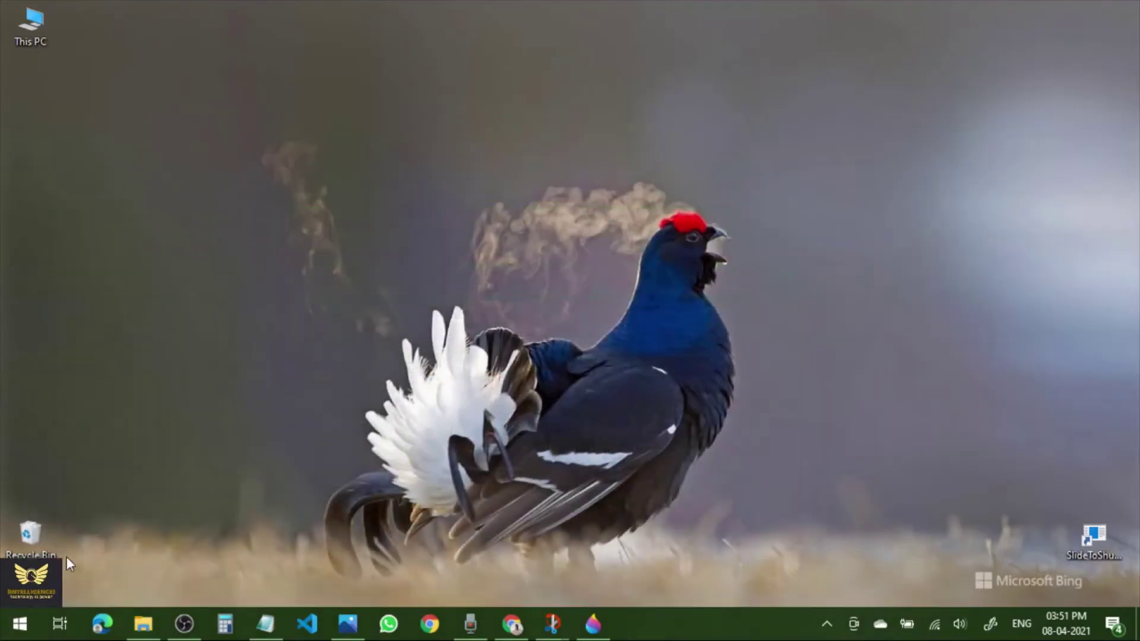
double_click(29, 539)
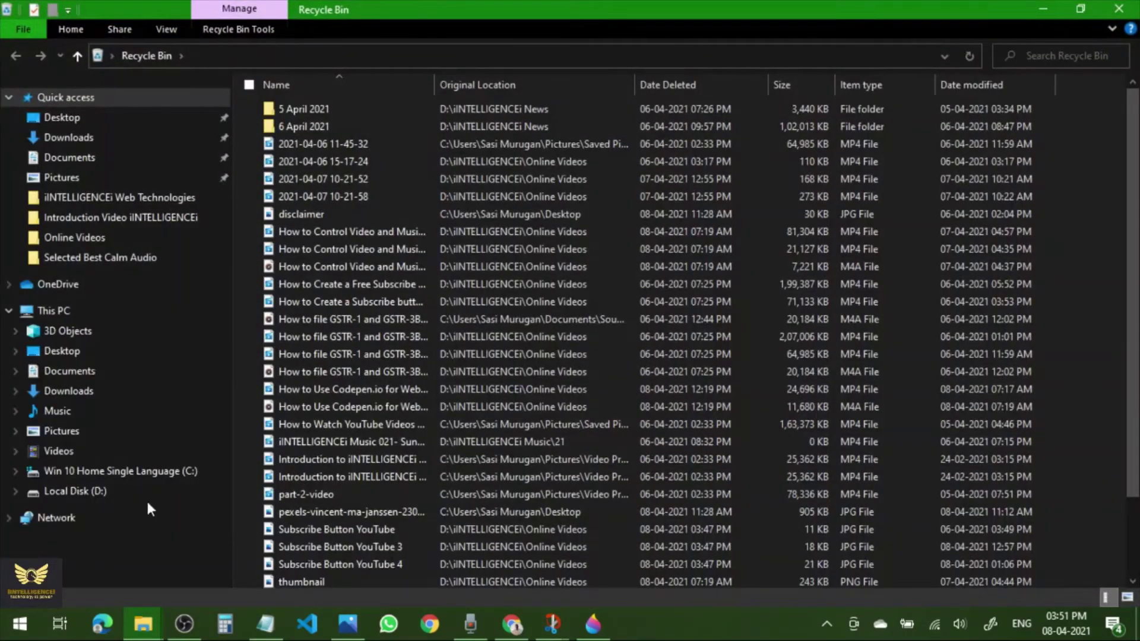
scroll(414, 502, down, 2)
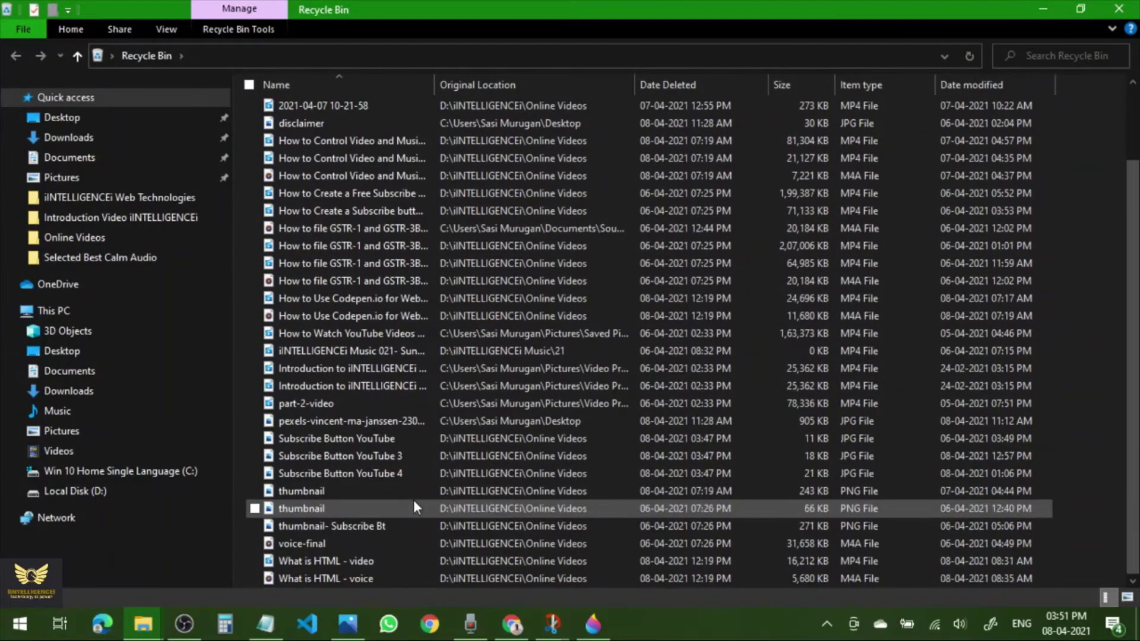
scroll(410, 491, up, 2)
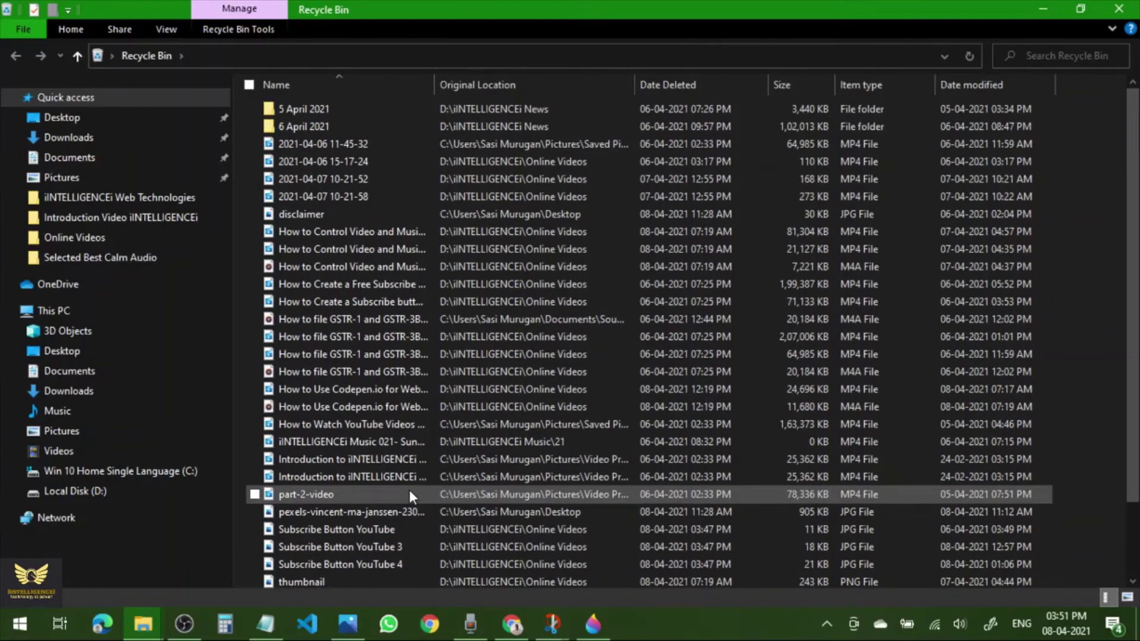
click(1118, 8)
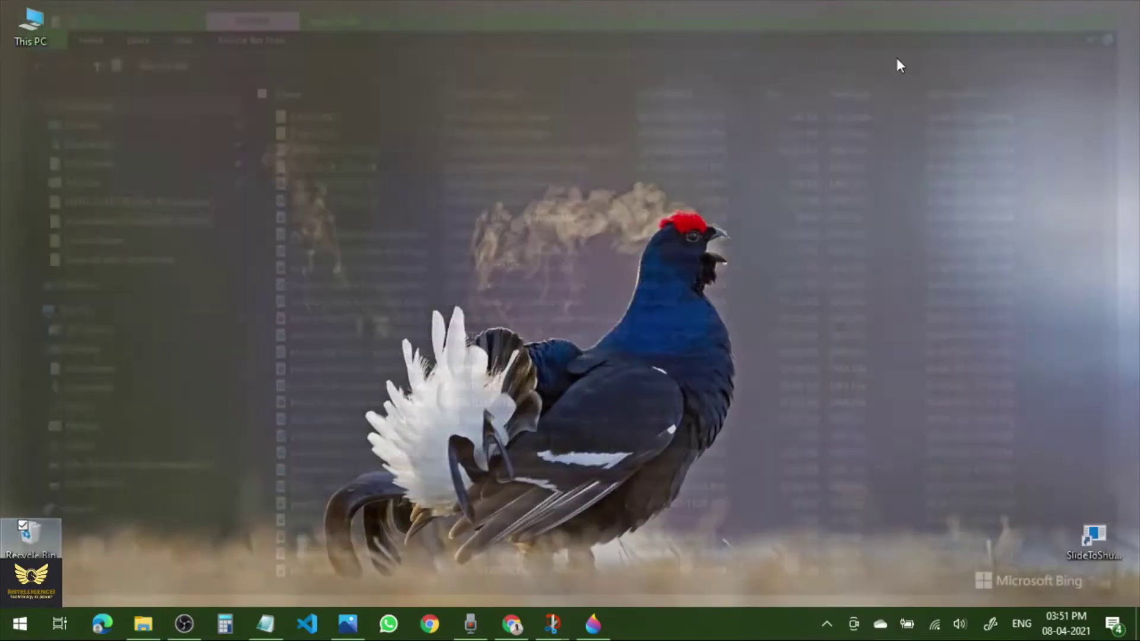
right_click(304, 166)
click(167, 210)
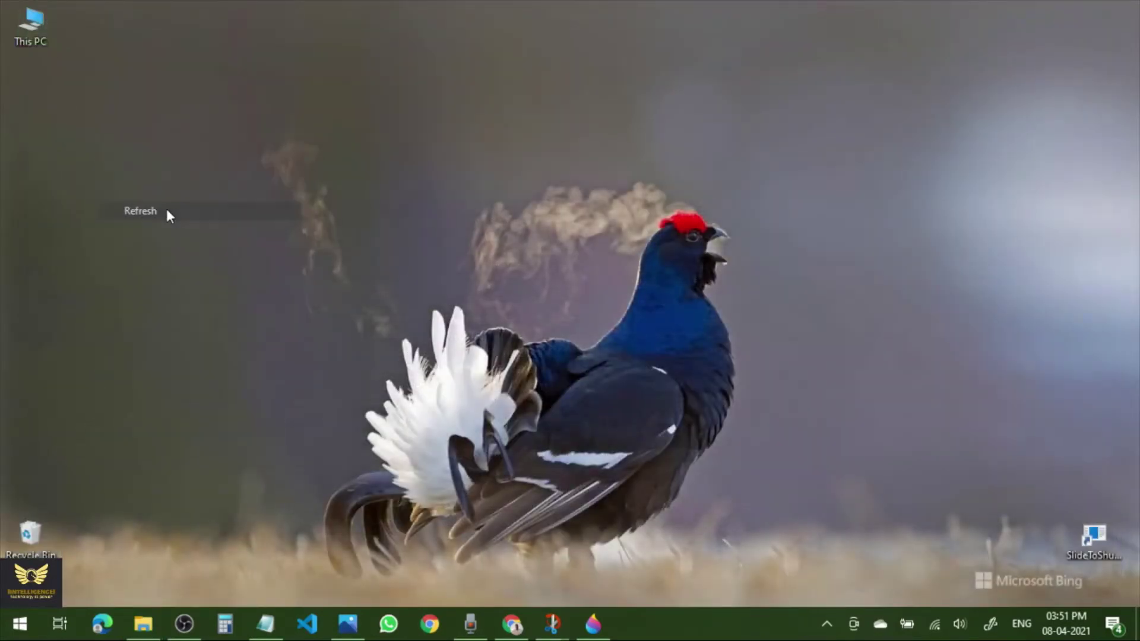